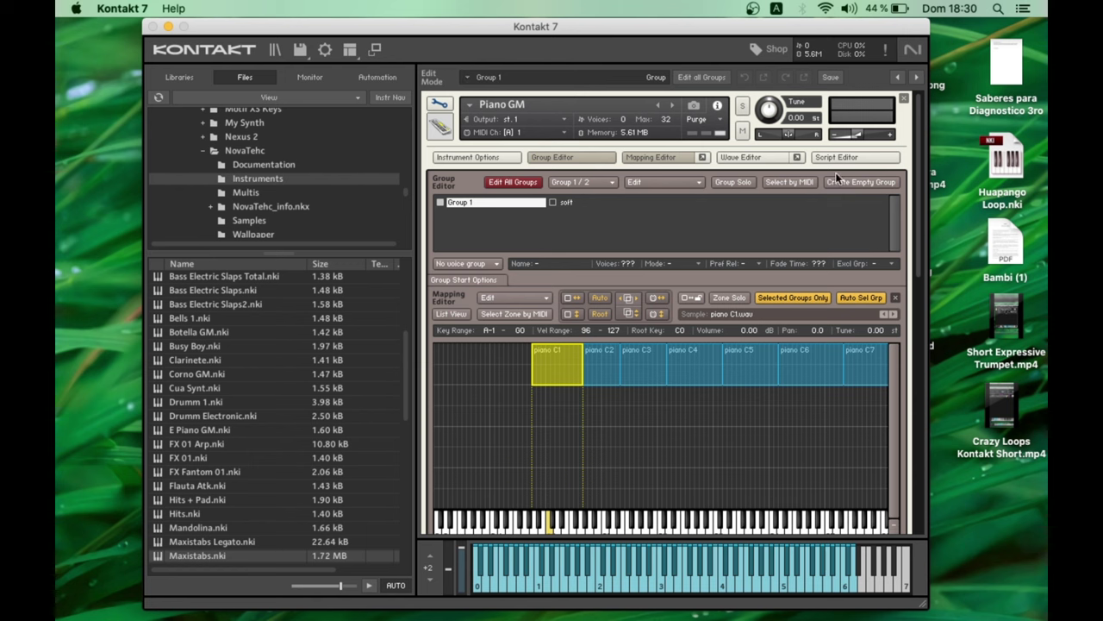
Close the Mapping Editor and Group Editor of the Piano GM instrument
left_click(665, 159)
left_click(589, 156)
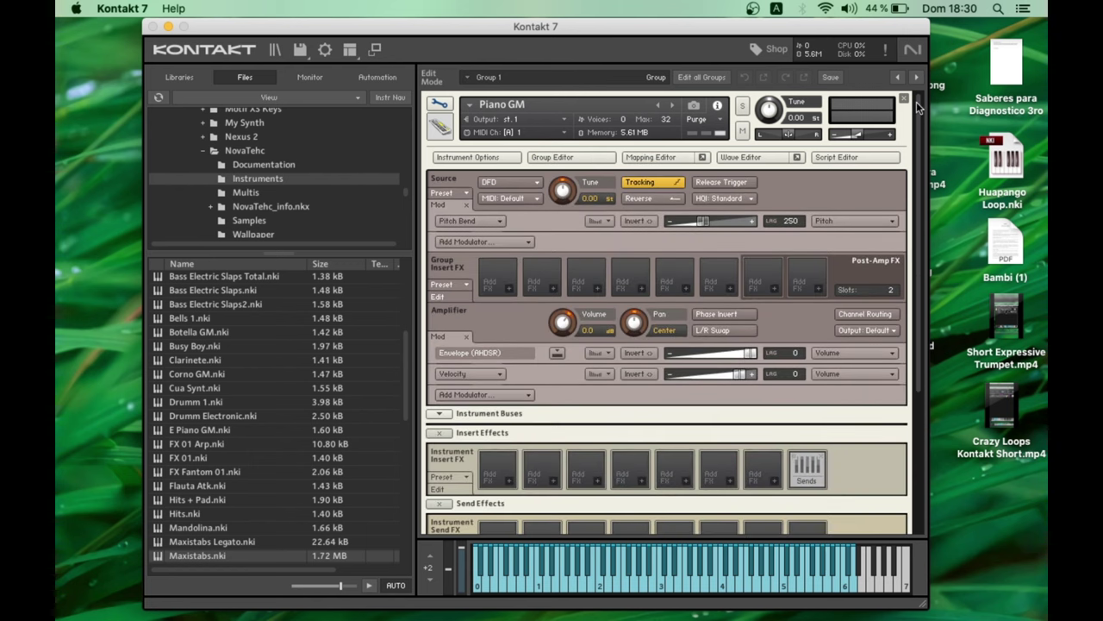
Add a Reverb effect to the first instrument insert slot and set its mode to Hall
left_click_drag(920, 105, 930, 197)
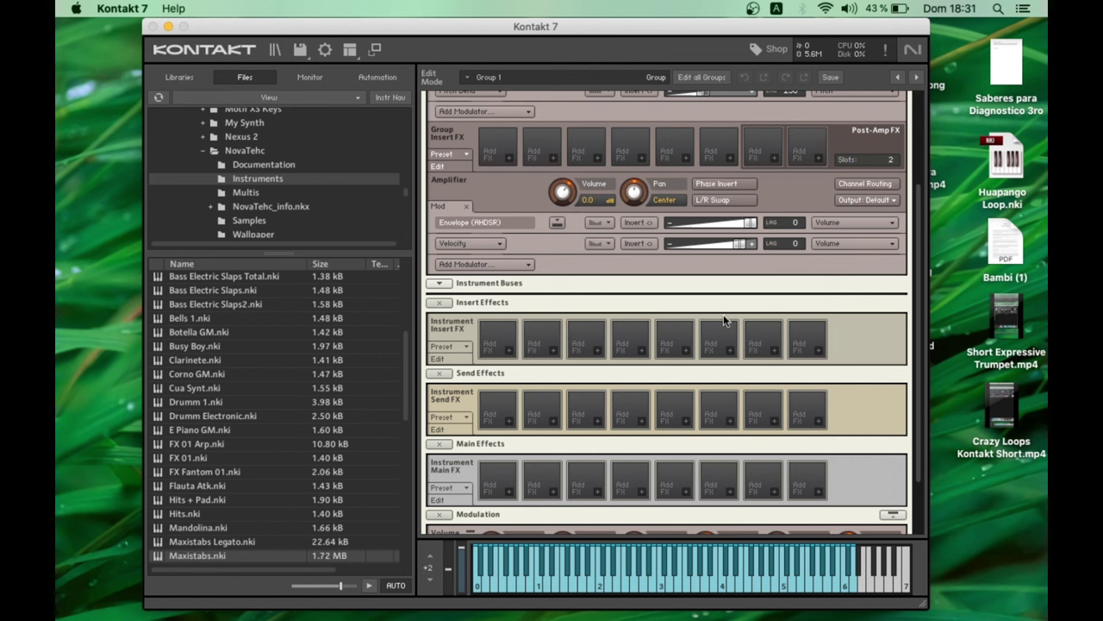
left_click(508, 349)
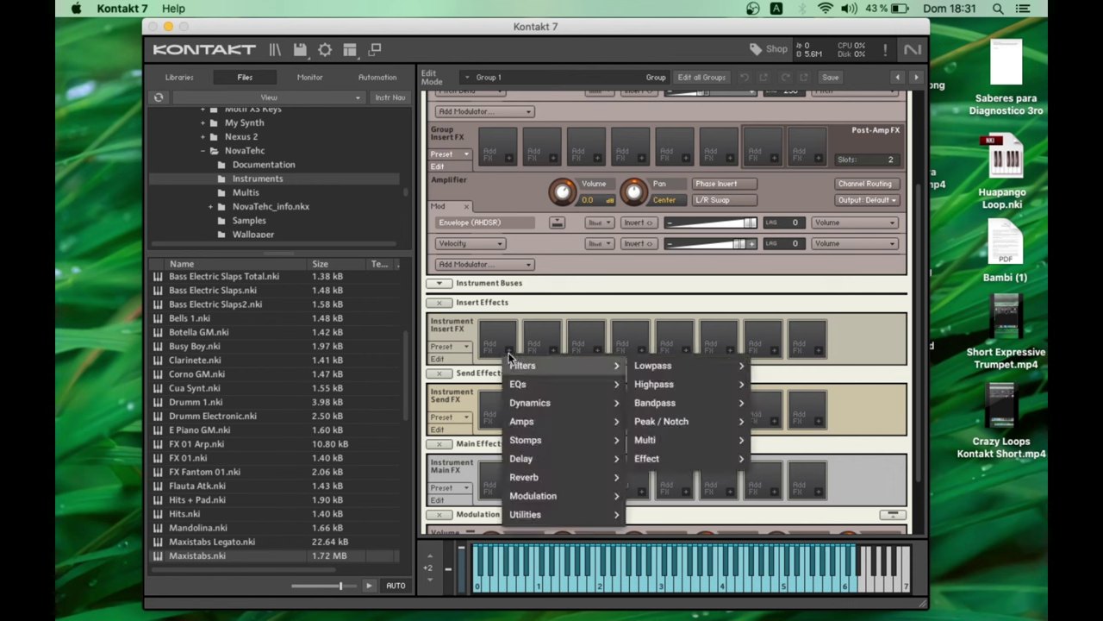
mouse_move(543, 479)
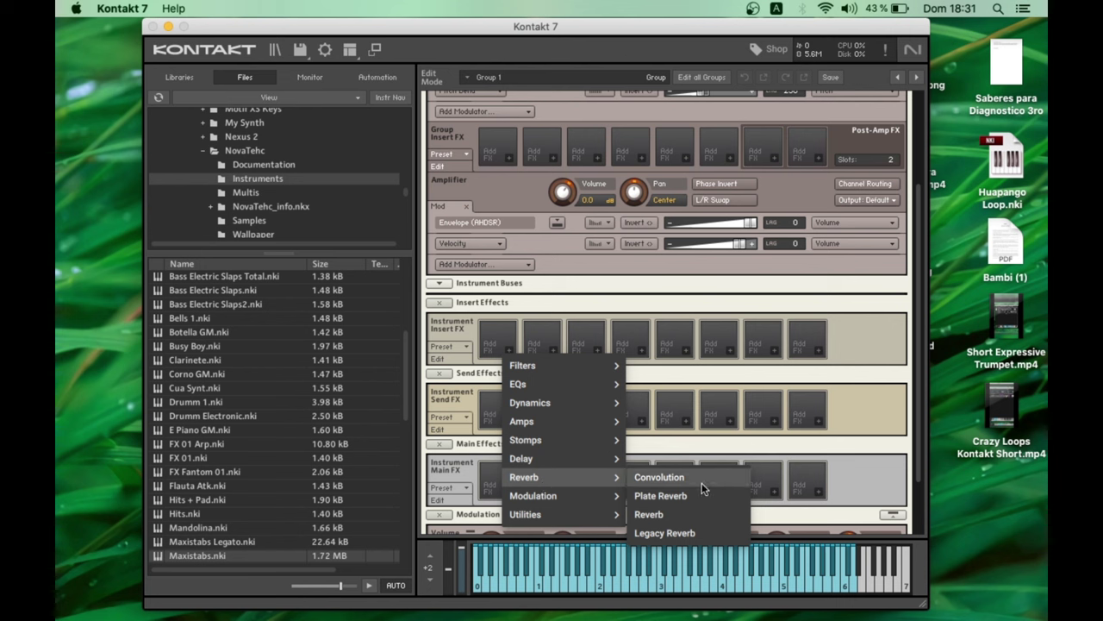
left_click(658, 514)
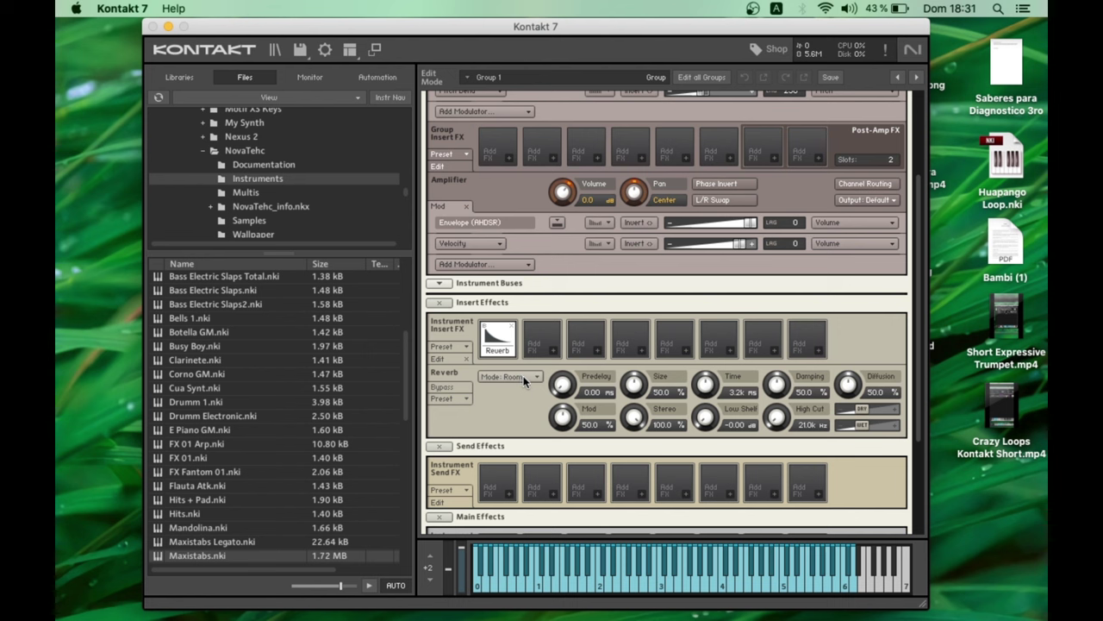
left_click(523, 376)
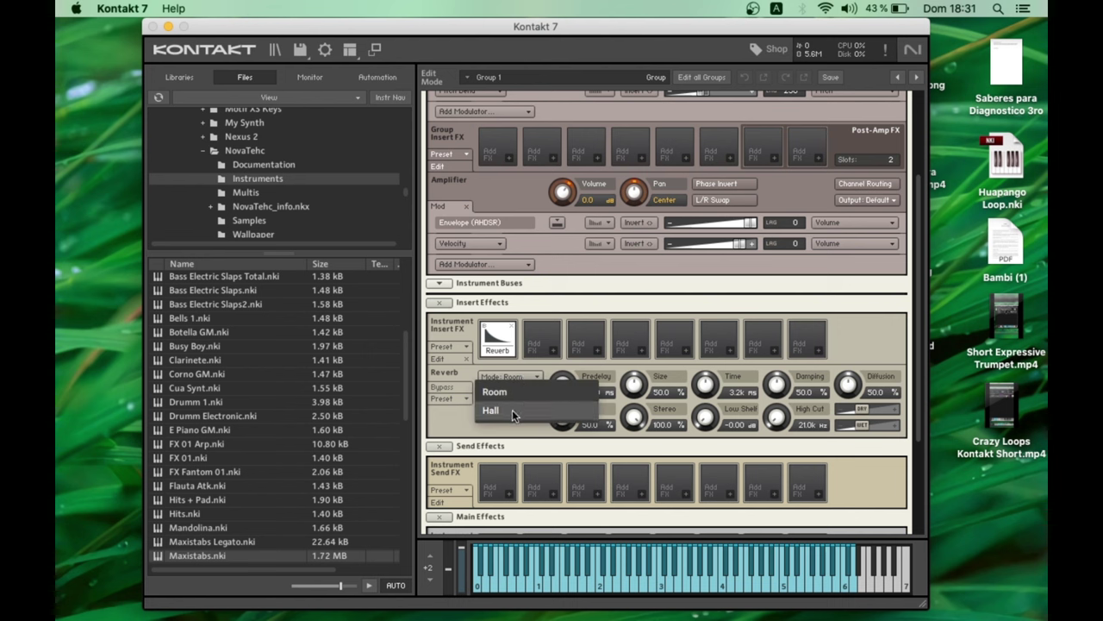
left_click(512, 409)
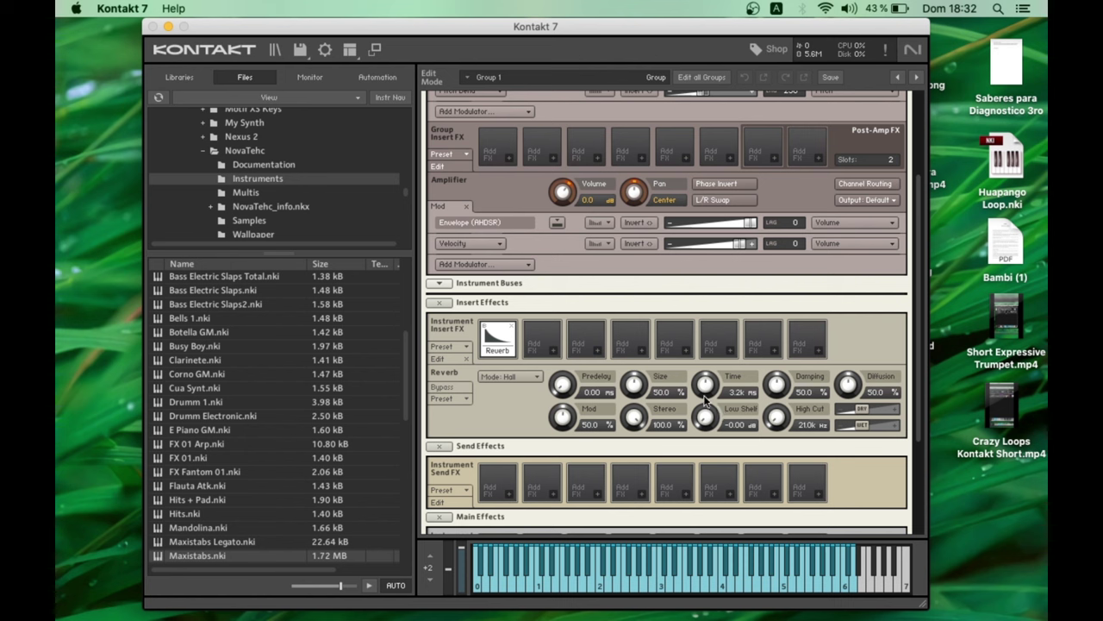
Set the Reverb's Time to about 20.2k ms, Diffusion to about 13.1% and Damping to about 8.8%
left_click_drag(709, 390, 691, 282)
left_click_drag(845, 400, 842, 449)
left_click_drag(848, 385, 783, 383)
left_click_drag(783, 390, 761, 480)
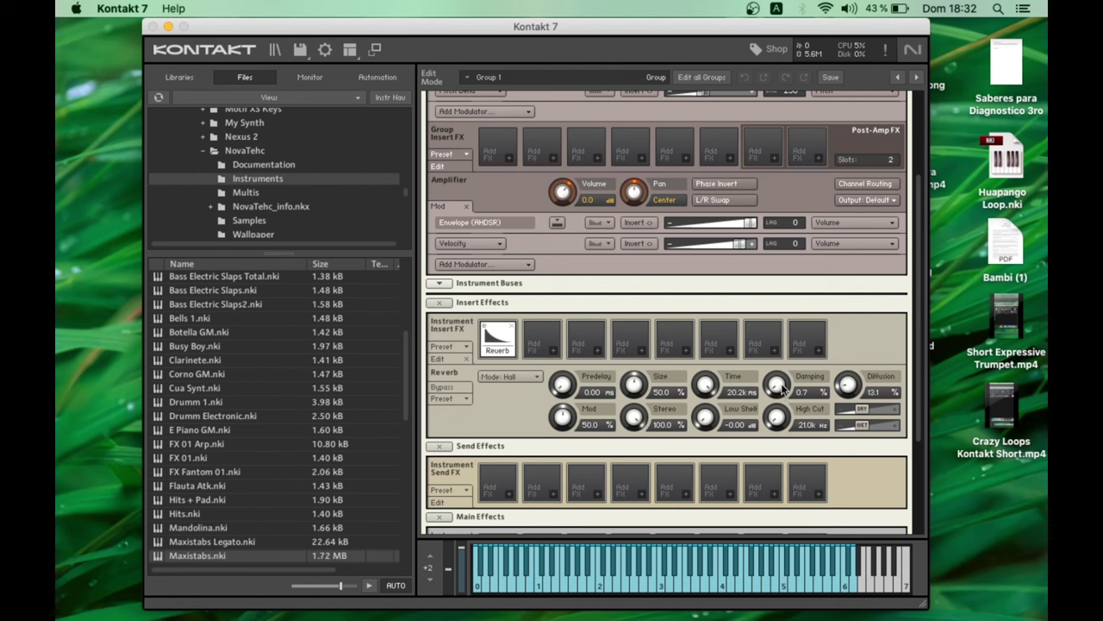
left_click_drag(783, 389, 785, 380)
Set the Reverb's Mod to about 75.7%, Size to 59.9%, Low Shelf to -2.2 dB and High Cut to 18.8k Hz
left_click_drag(565, 424, 561, 379)
left_click_drag(657, 387, 642, 370)
mouse_move(774, 419)
left_mouse_down()
mouse_move(774, 429)
mouse_move(788, 409)
left_mouse_up()
left_click_drag(705, 417, 706, 424)
left_click_drag(775, 418, 777, 423)
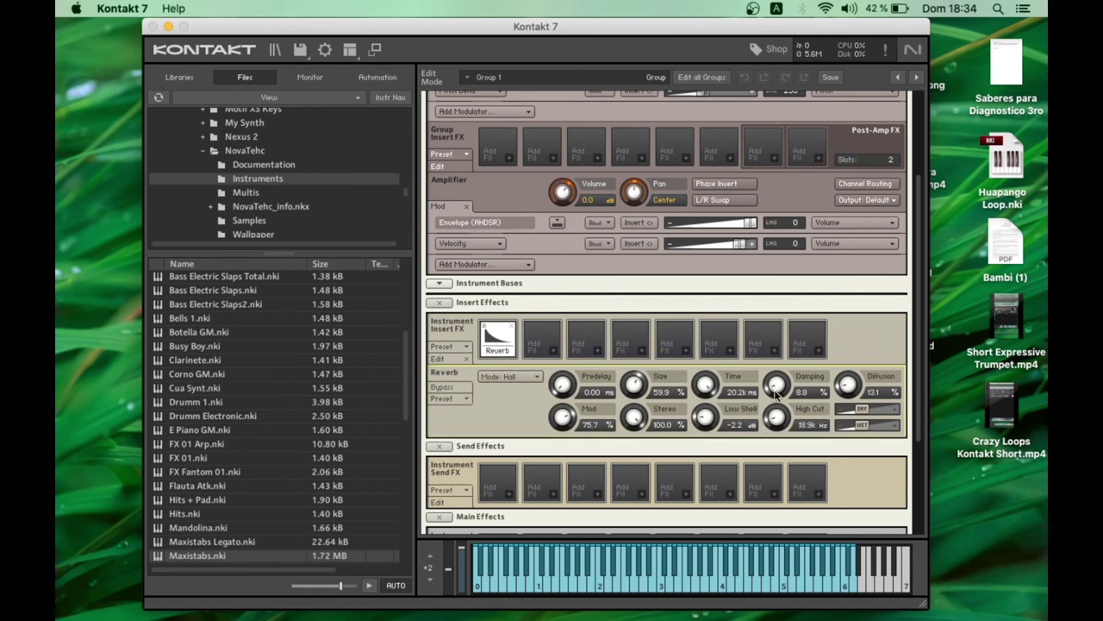
Add a Replika Delay to the second instrument insert slot and set its mode to Diffusion
left_click(556, 356)
mouse_move(578, 460)
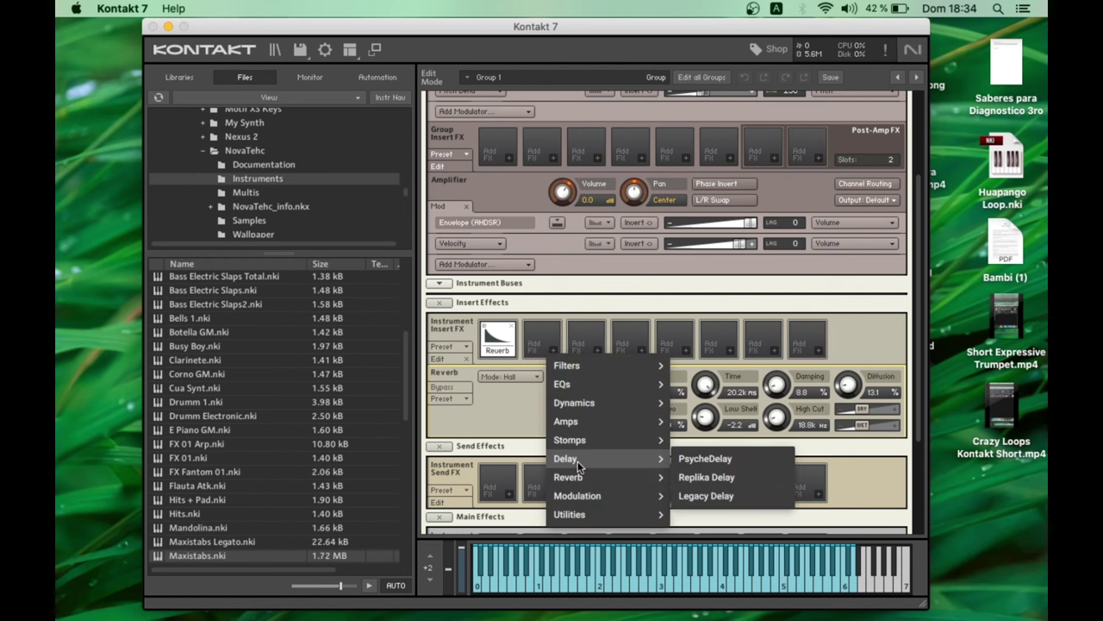
left_click(731, 478)
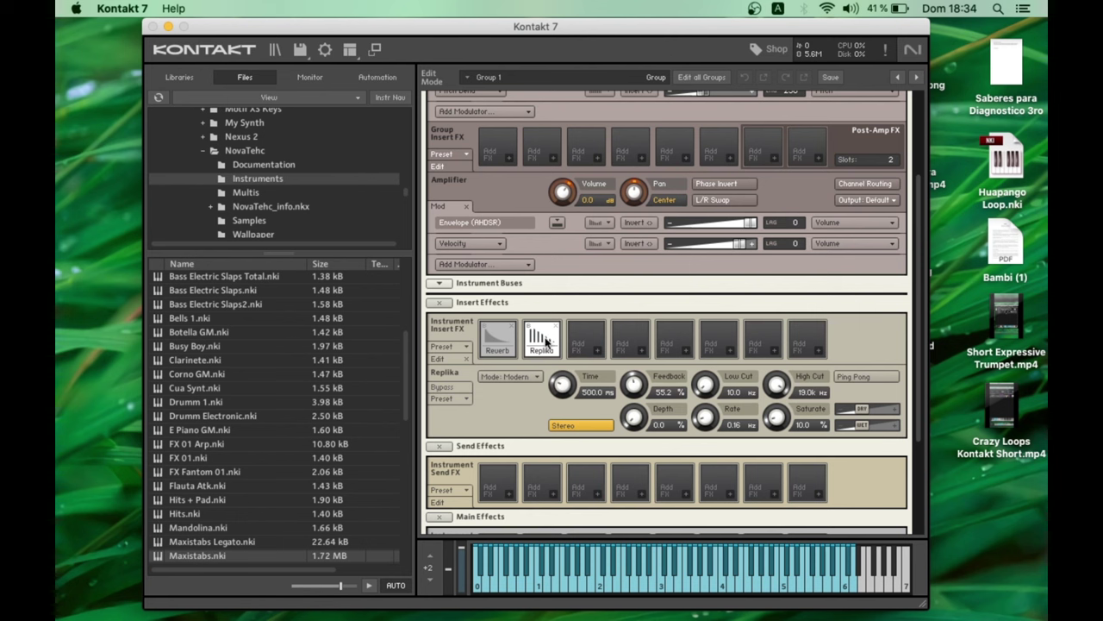
left_click(497, 377)
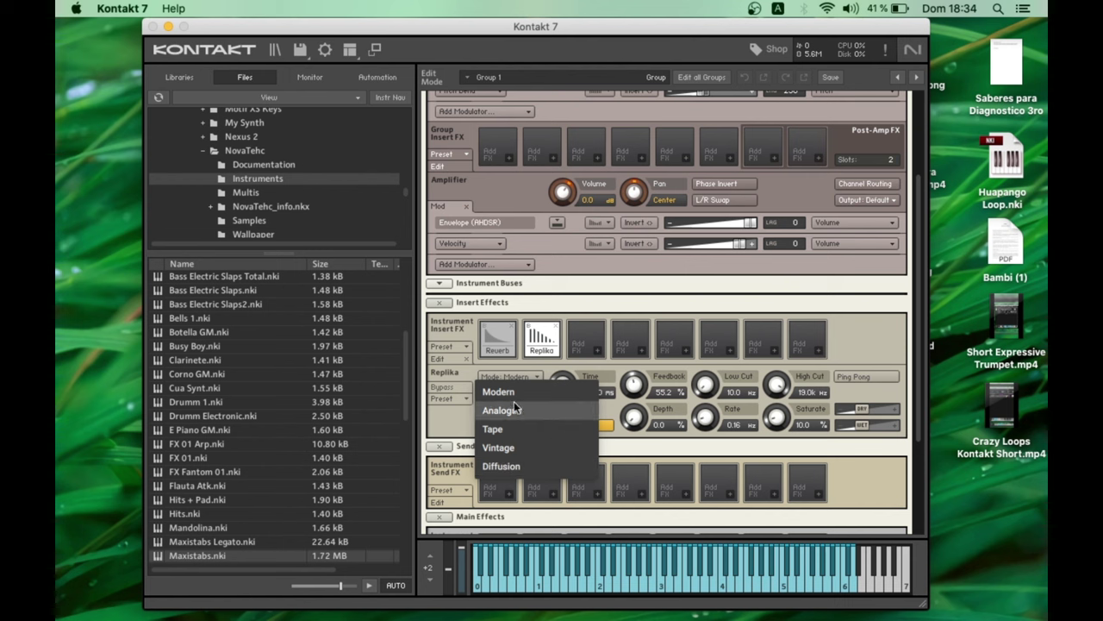
left_click(511, 466)
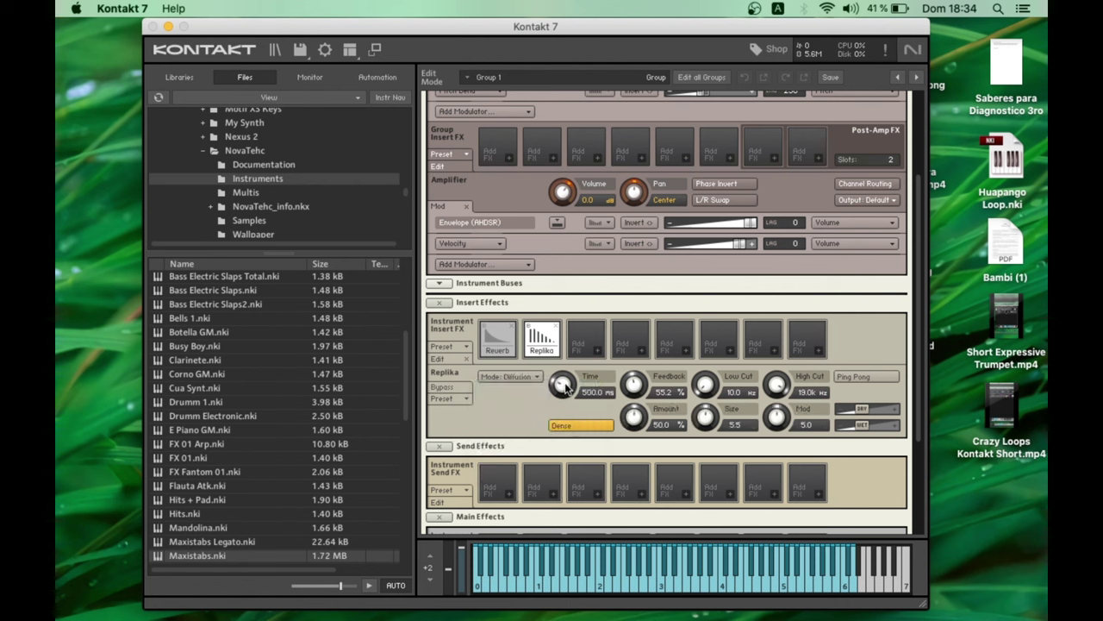
Set the Replika's Time to 0 ms, Feedback to about 77.3%, Low Cut to 28.5 Hz and High Cut to 17.1k Hz
left_click_drag(564, 387, 570, 531)
left_click_drag(635, 390, 637, 357)
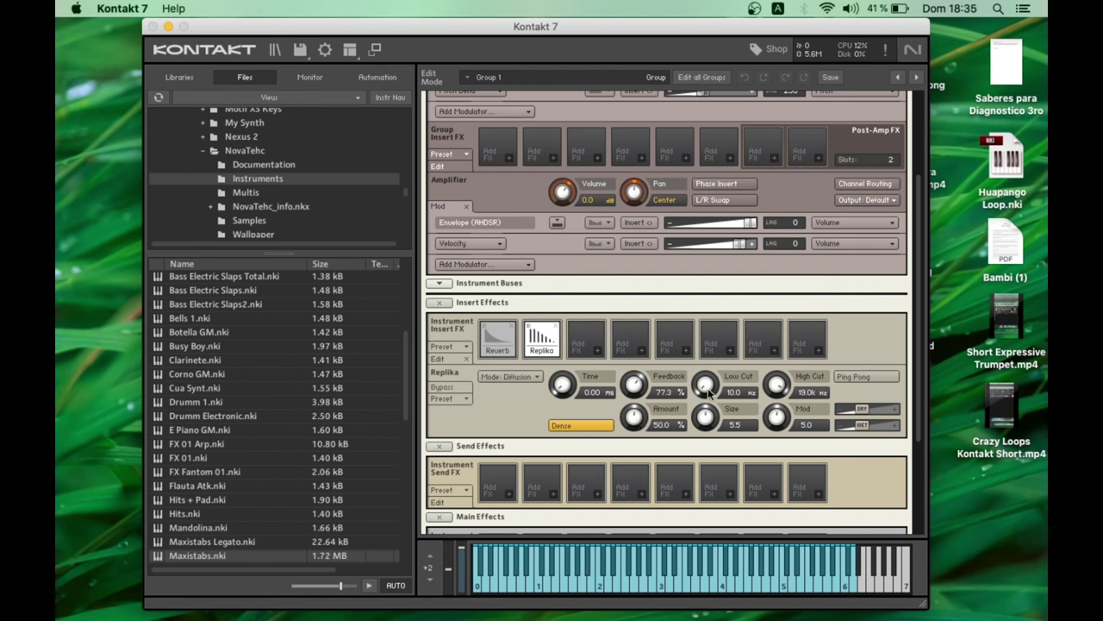
left_click_drag(707, 390, 708, 350)
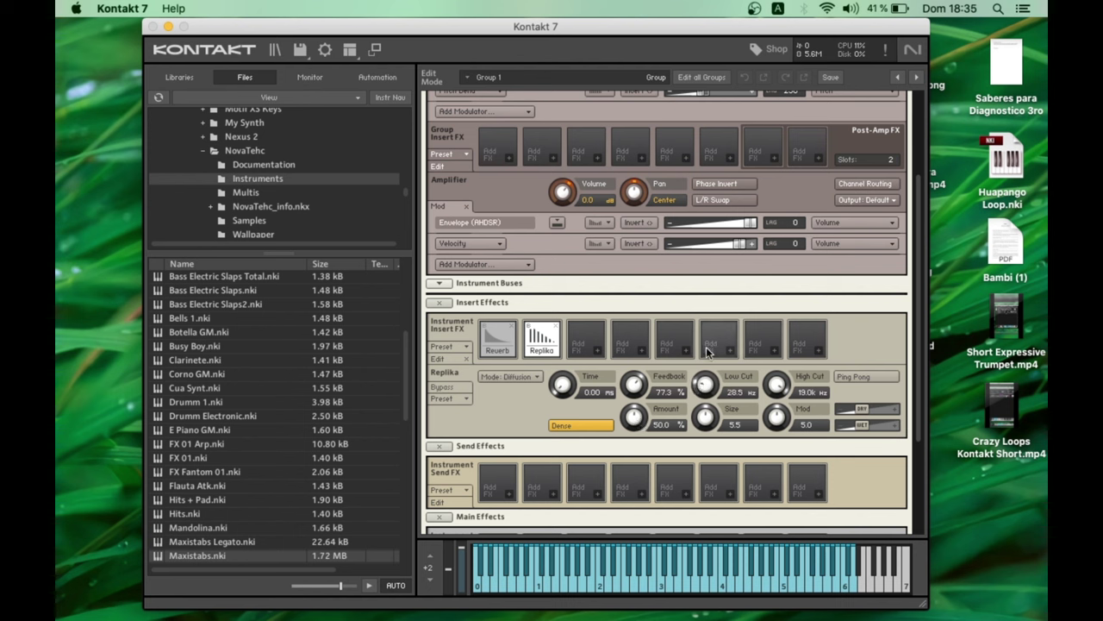
left_click_drag(785, 388, 785, 398)
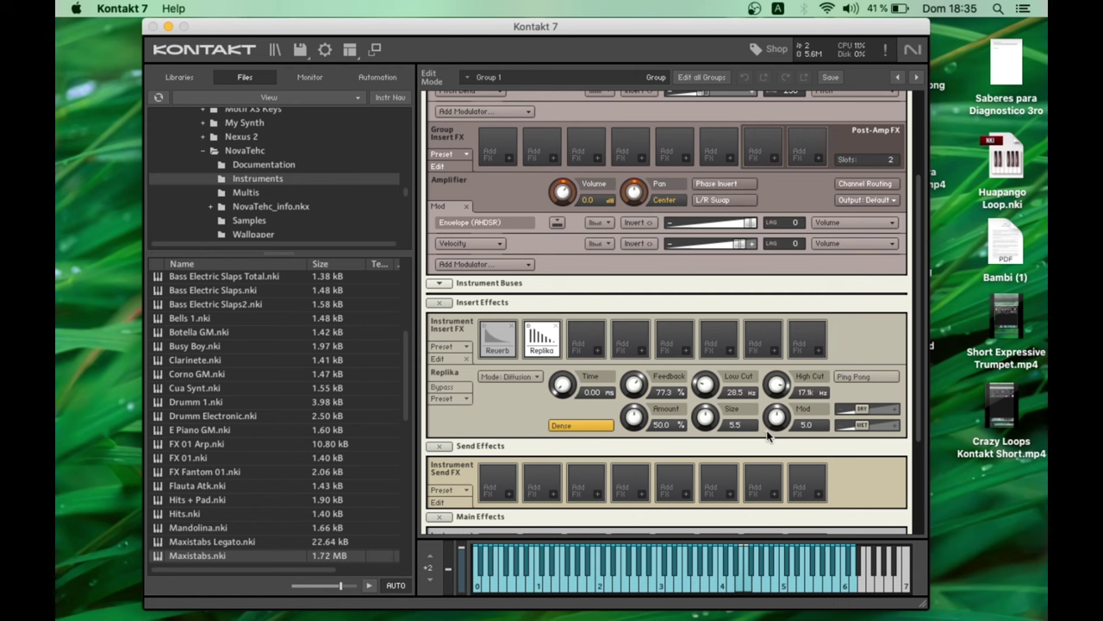
Set the Replika's Mod to about 8.0, Amount to about 25.6% and Size to about 4.3
scroll(904, 310, "up", 5)
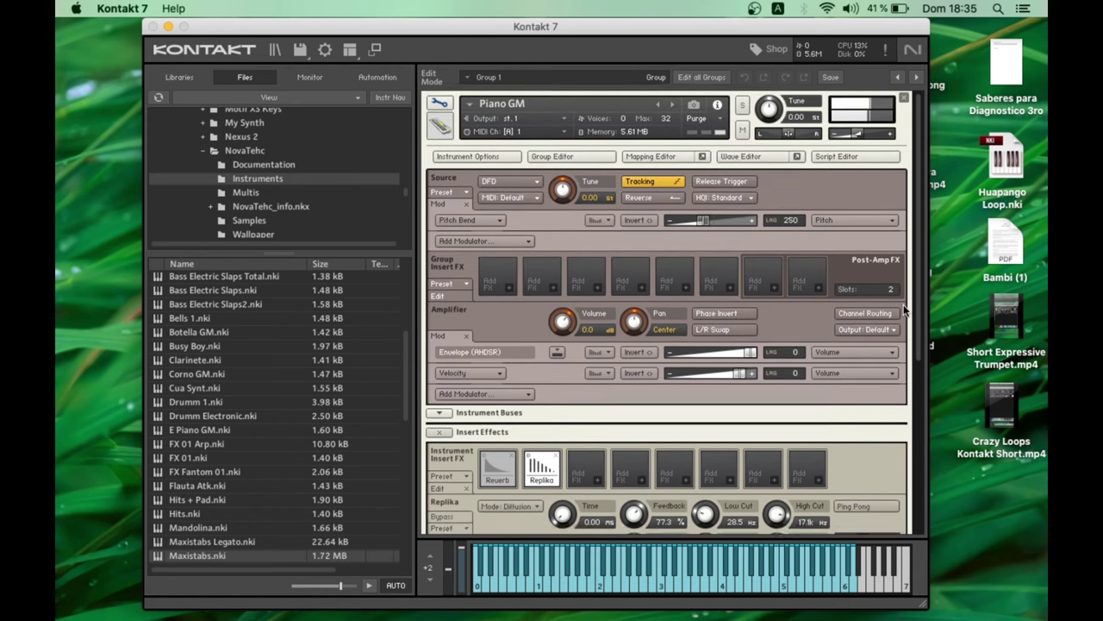
scroll(904, 310, "down", 4)
scroll(905, 311, "down", 3)
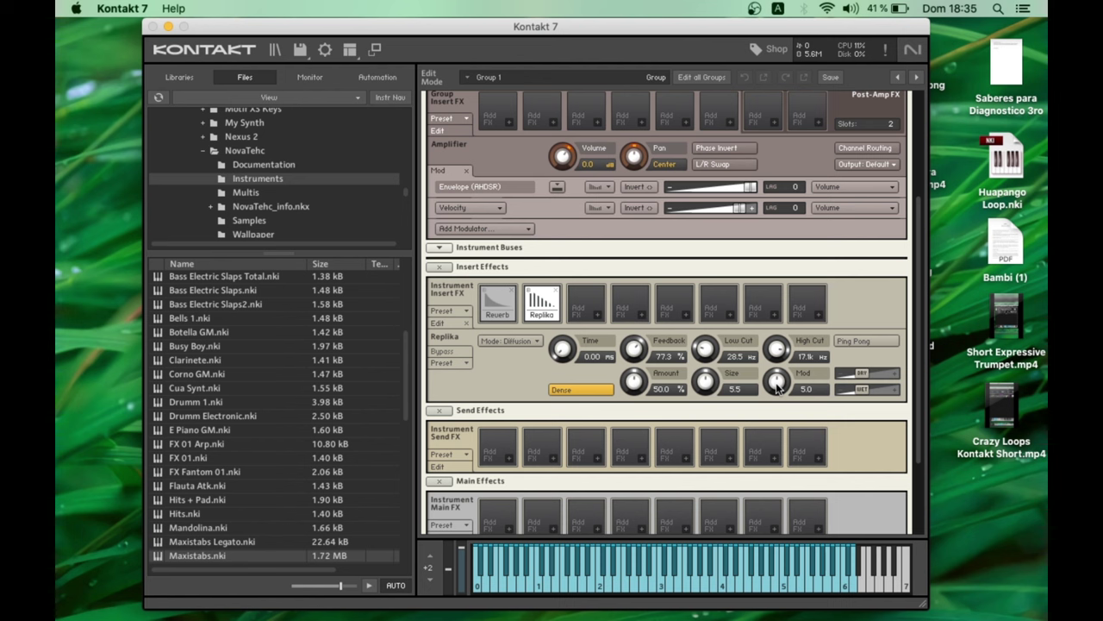
left_click_drag(776, 387, 778, 335)
mouse_move(647, 388)
left_mouse_down()
mouse_move(634, 452)
mouse_move(638, 368)
mouse_move(636, 381)
left_mouse_up()
left_click_drag(637, 382, 636, 428)
left_click_drag(712, 386, 709, 397)
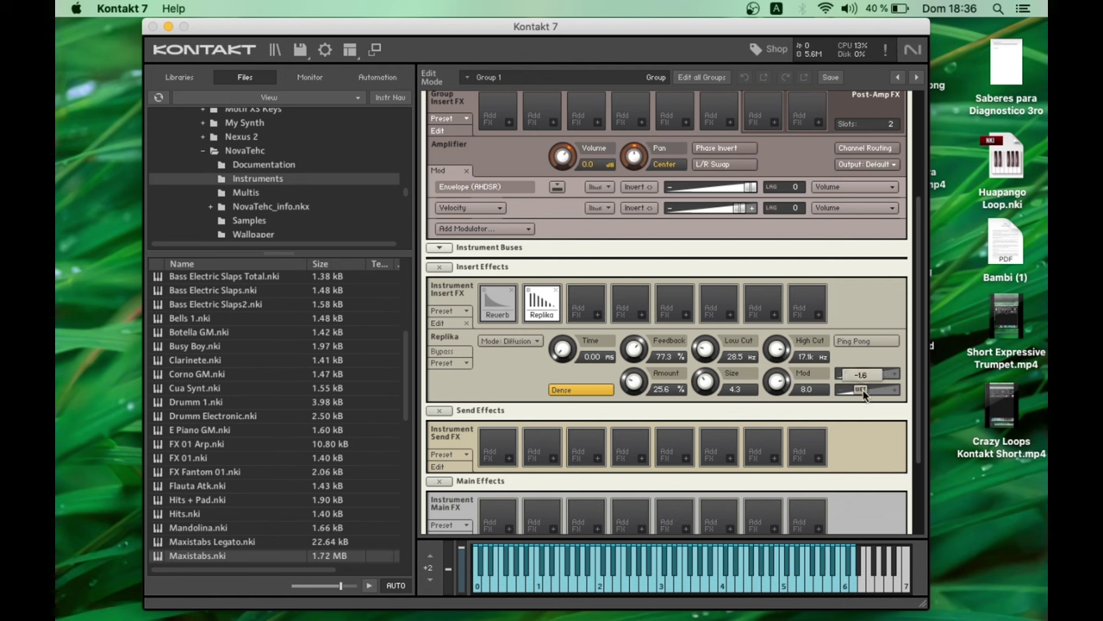
Lower the Replika's wet level slightly and check the Reverb's settings before returning to the Replika
left_click_drag(860, 391, 860, 391)
mouse_move(856, 396)
left_click(491, 313)
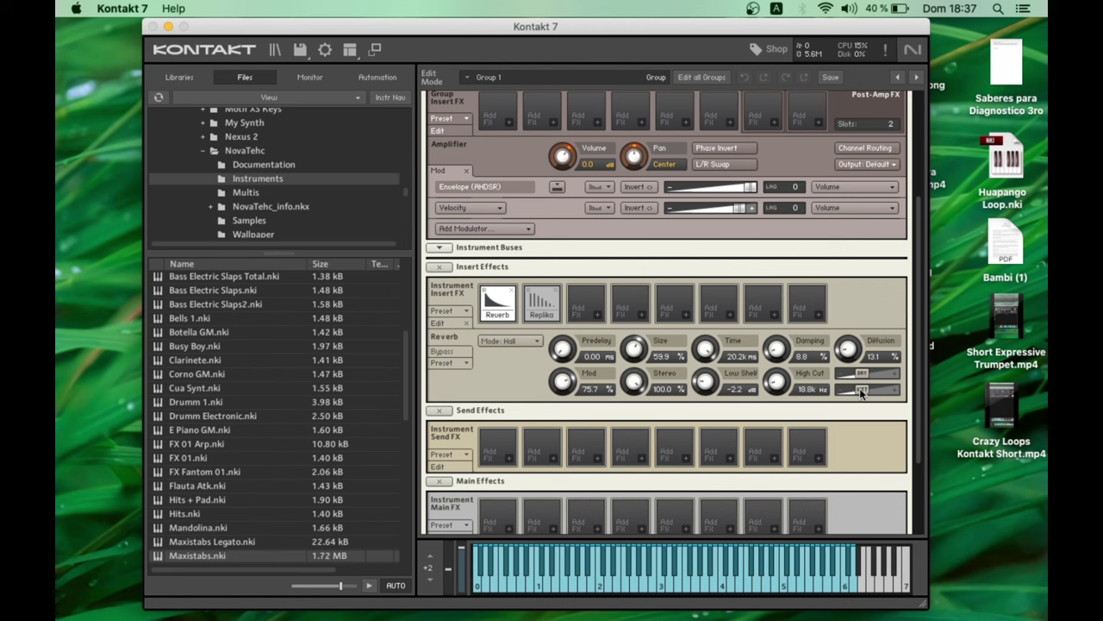
left_click(542, 301)
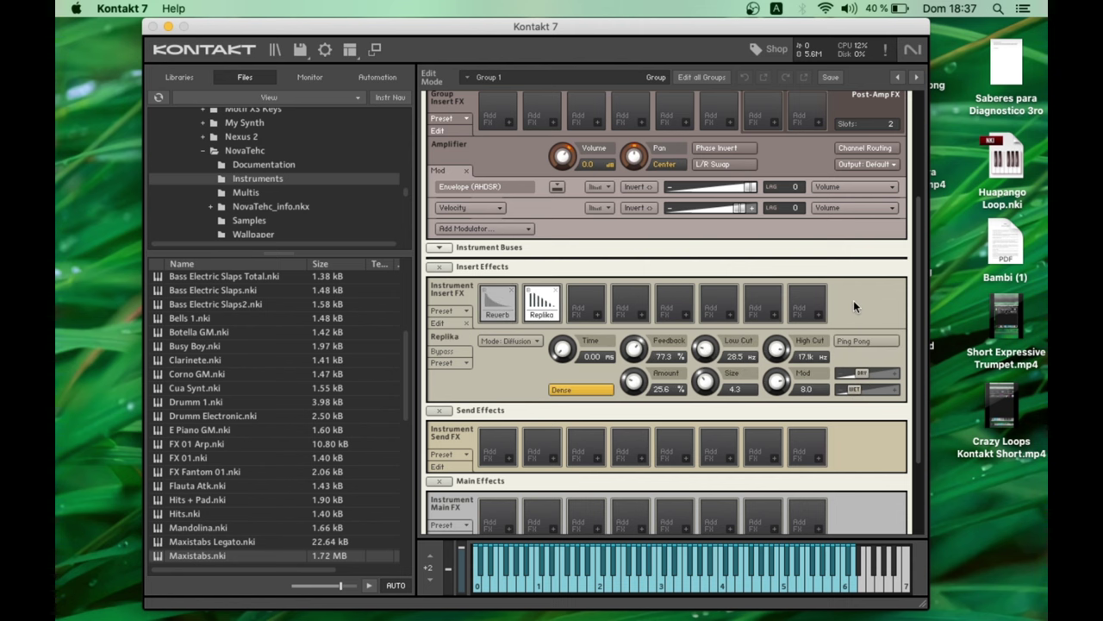
Raise the Piano GM instrument's output volume slightly
scroll(853, 300, "up", 5)
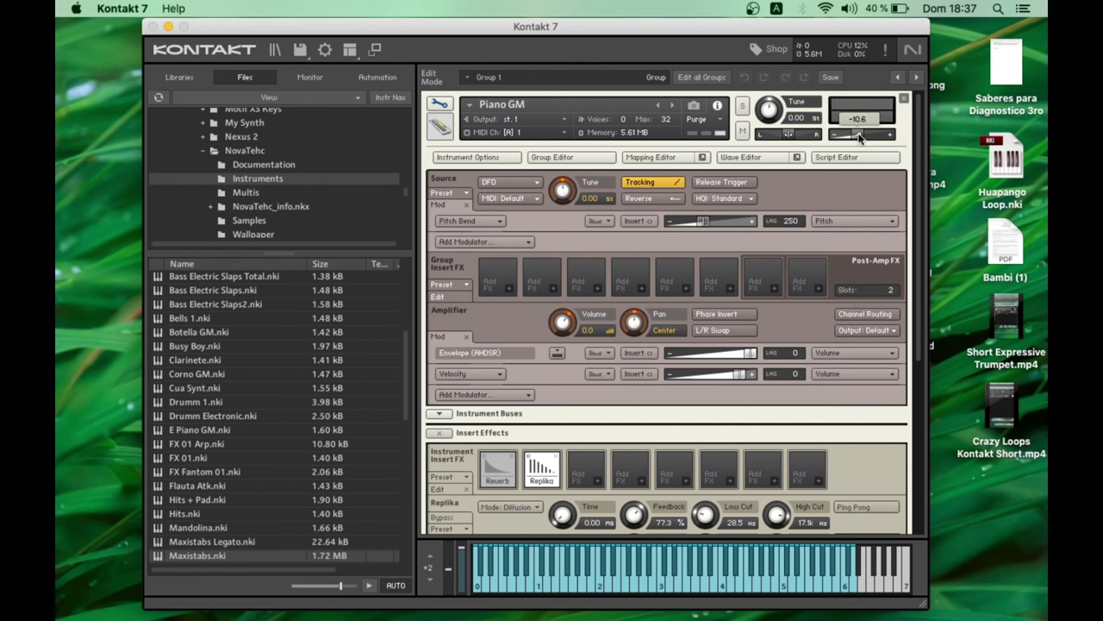
left_click_drag(859, 136, 863, 136)
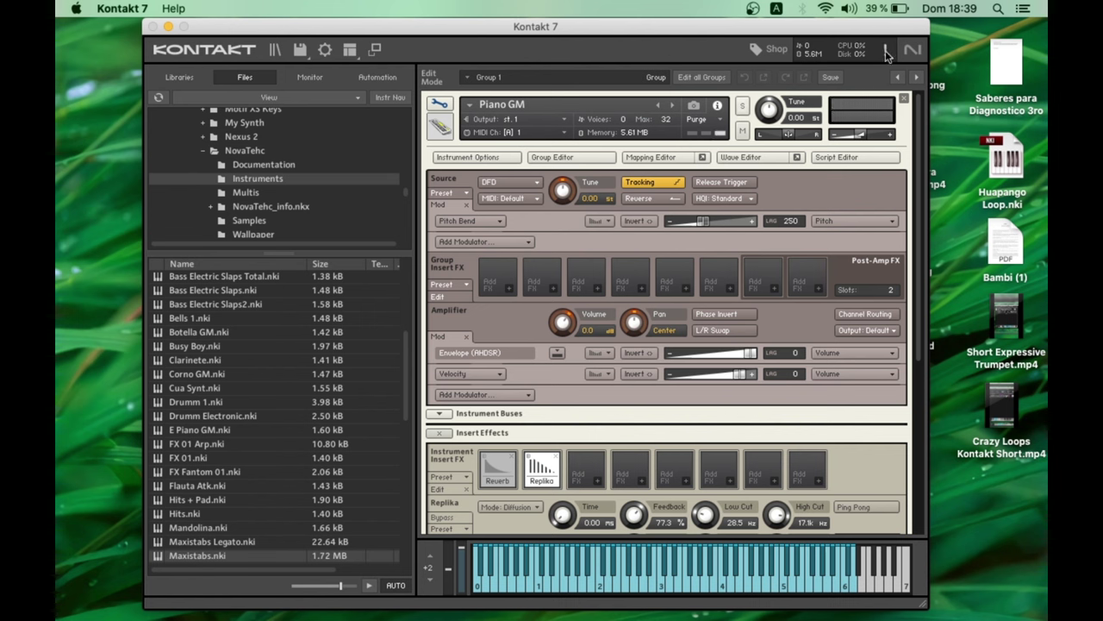
Save the instrument insert effects chain as a preset named Shimmer in the Effect Chains (Insert) folder
scroll(845, 356, "down", 3)
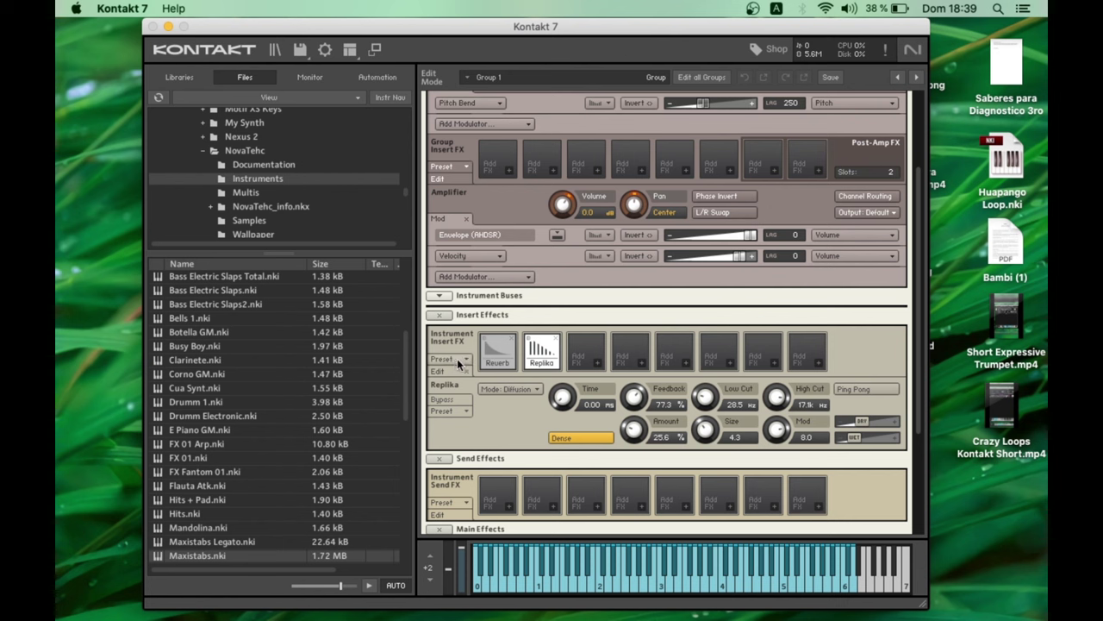
left_click(452, 357)
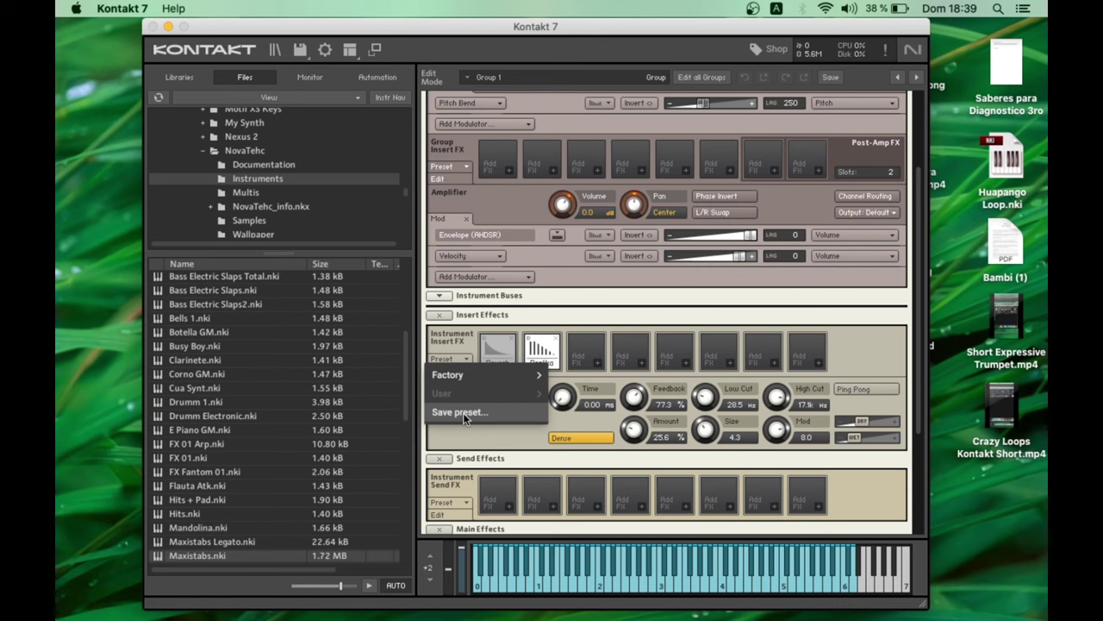
left_click(463, 415)
left_click(570, 114)
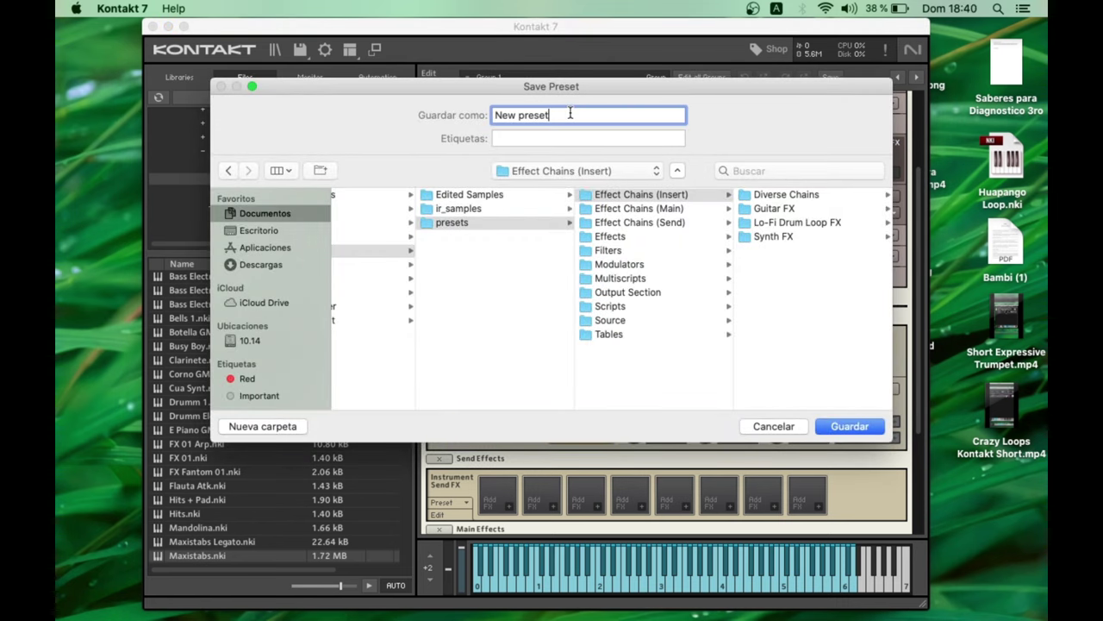
key("BackSpace")
key("BackSpace")
key("BackSpace")
key("BackSpace")
key("BackSpace")
key("BackSpace")
key("BackSpace")
key("BackSpace")
key("BackSpace")
key("BackSpace")
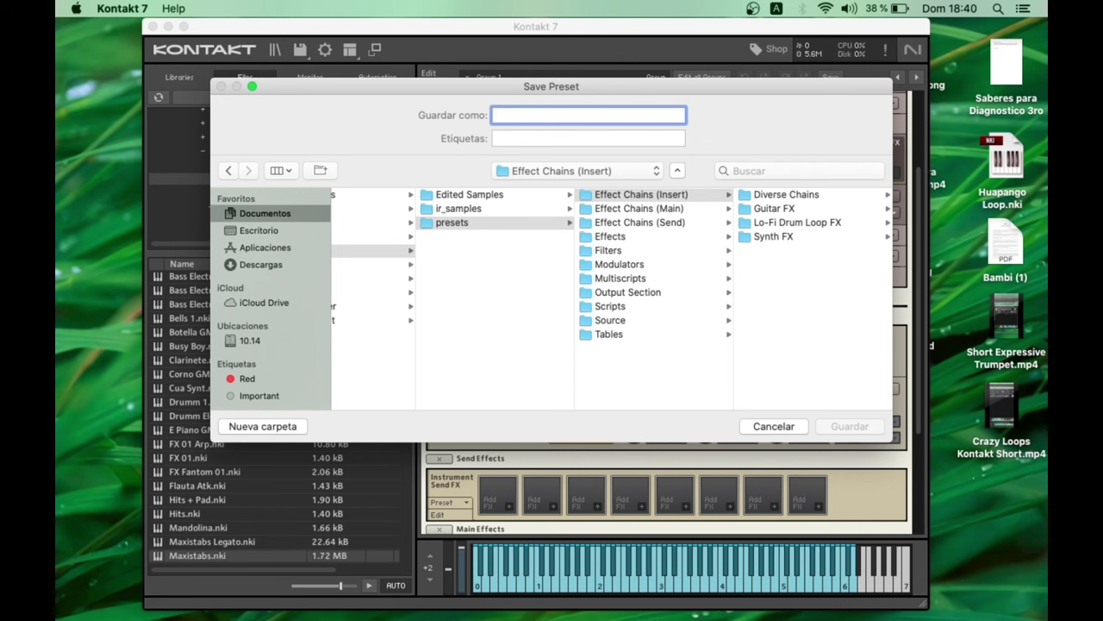
type("Shimmer")
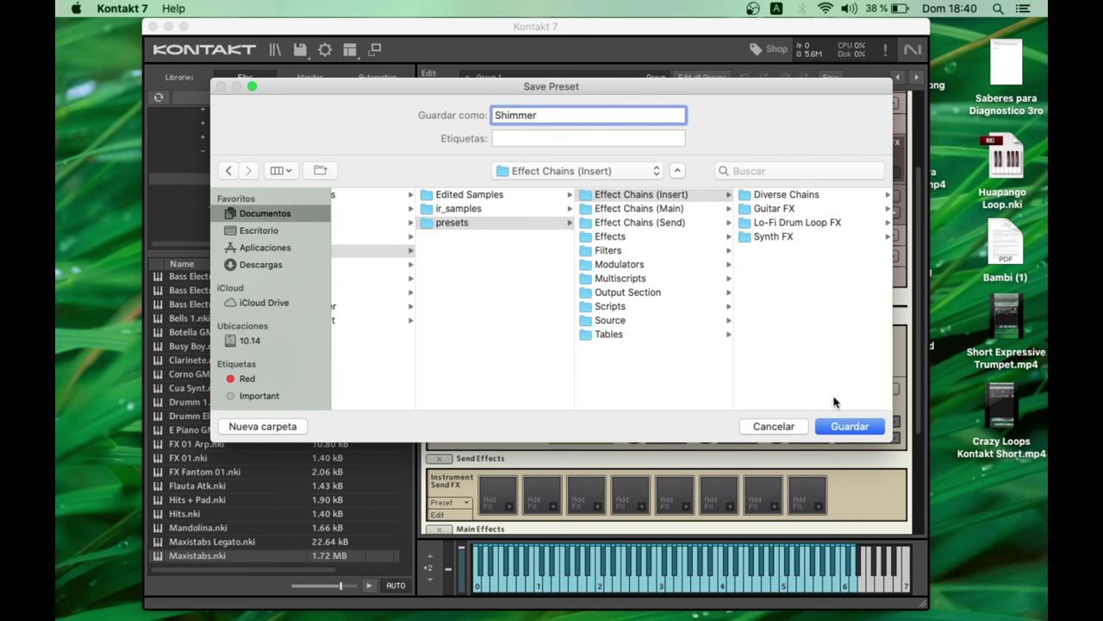
left_click(837, 427)
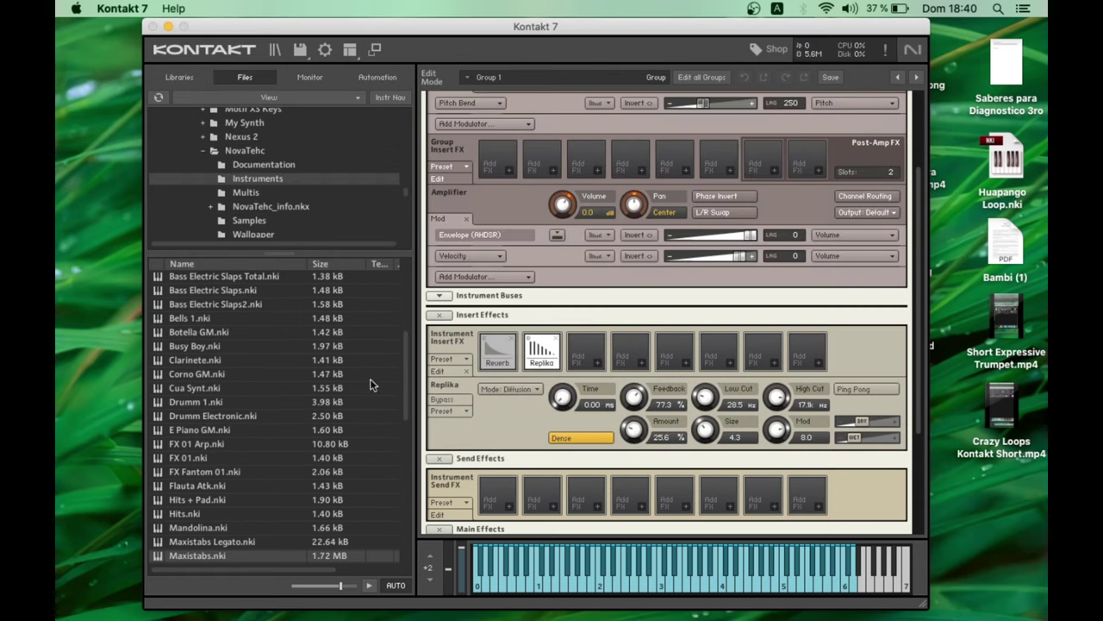
Check the user presets of the instrument insert effects for the saved Shimmer preset
left_click(457, 359)
mouse_move(474, 390)
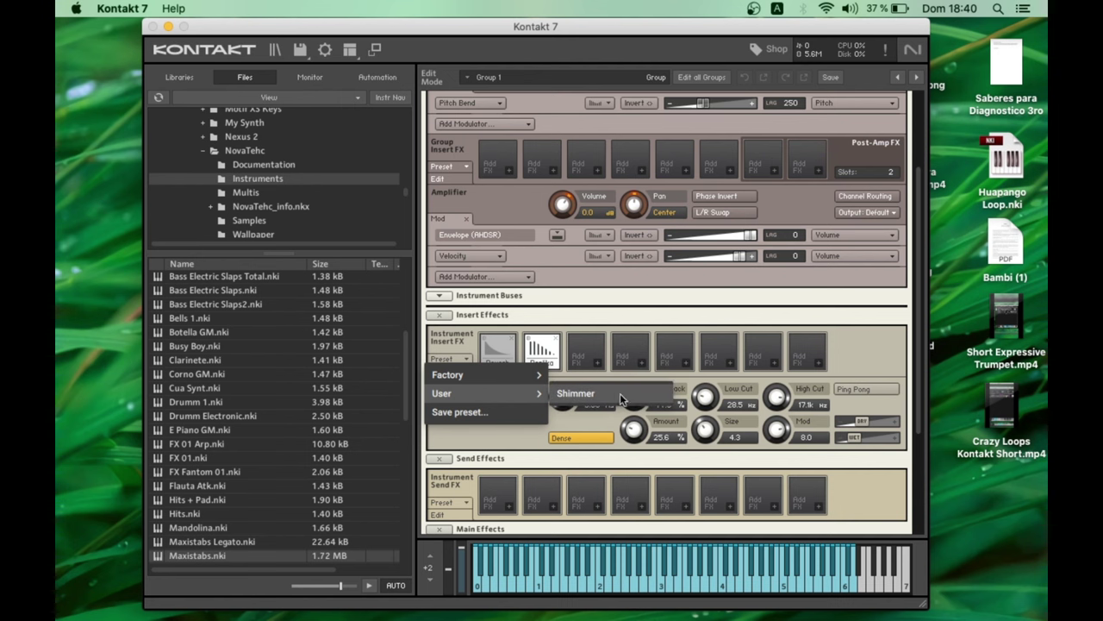
left_click(875, 361)
Leave the instrument's edit mode and save it to the Desktop (Escritorio) as a monolith named Piano Shimmer
scroll(875, 360, "up", 10)
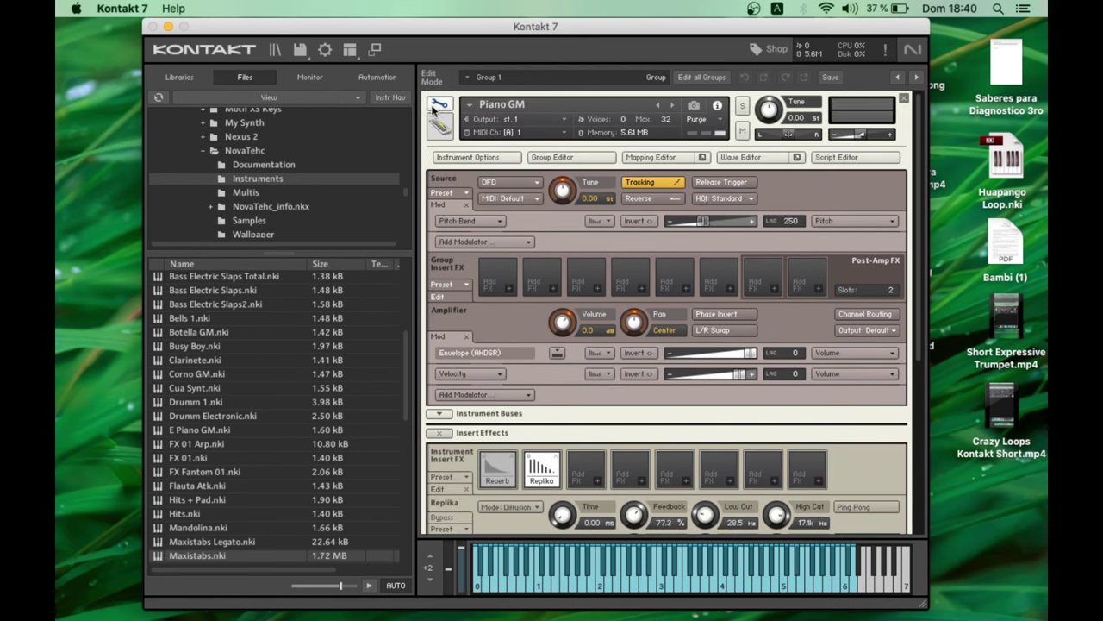
left_click(439, 104)
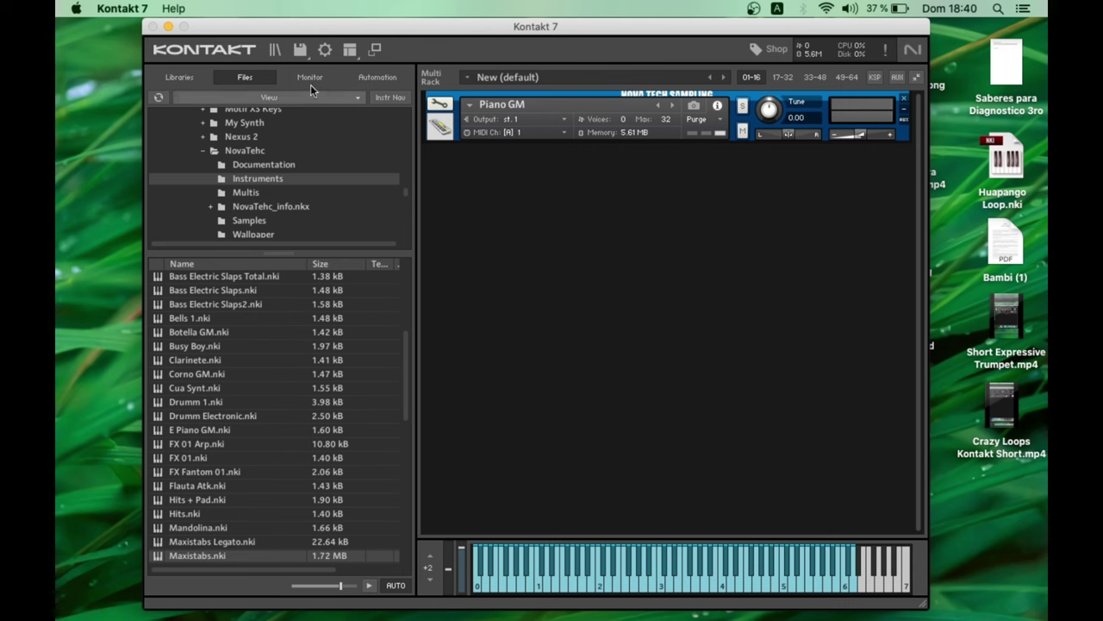
left_click(301, 50)
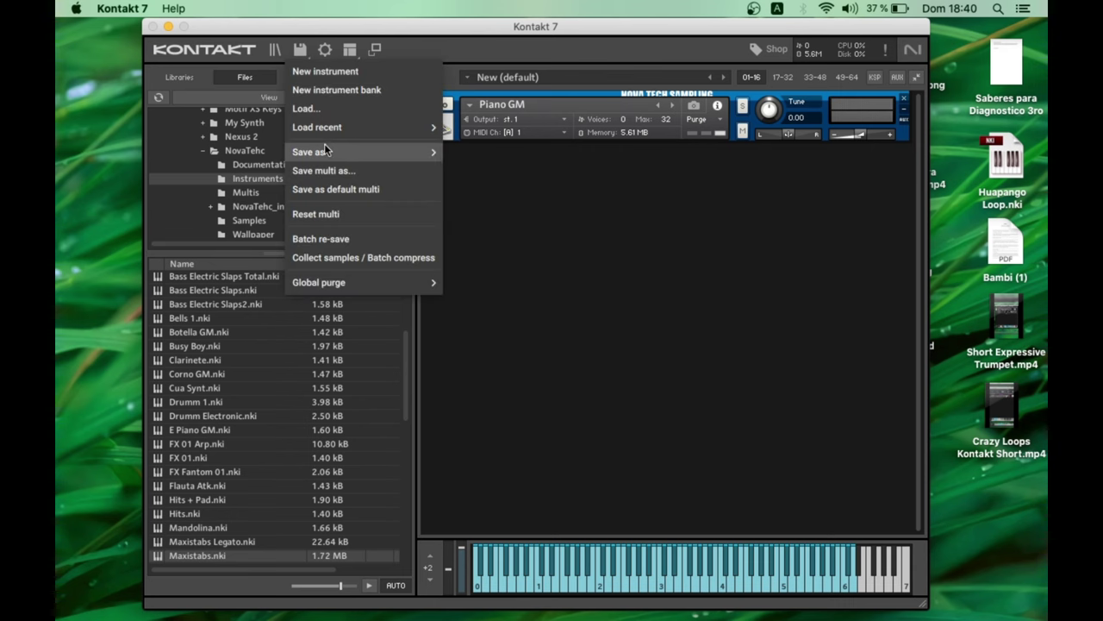
mouse_move(327, 152)
left_click(555, 162)
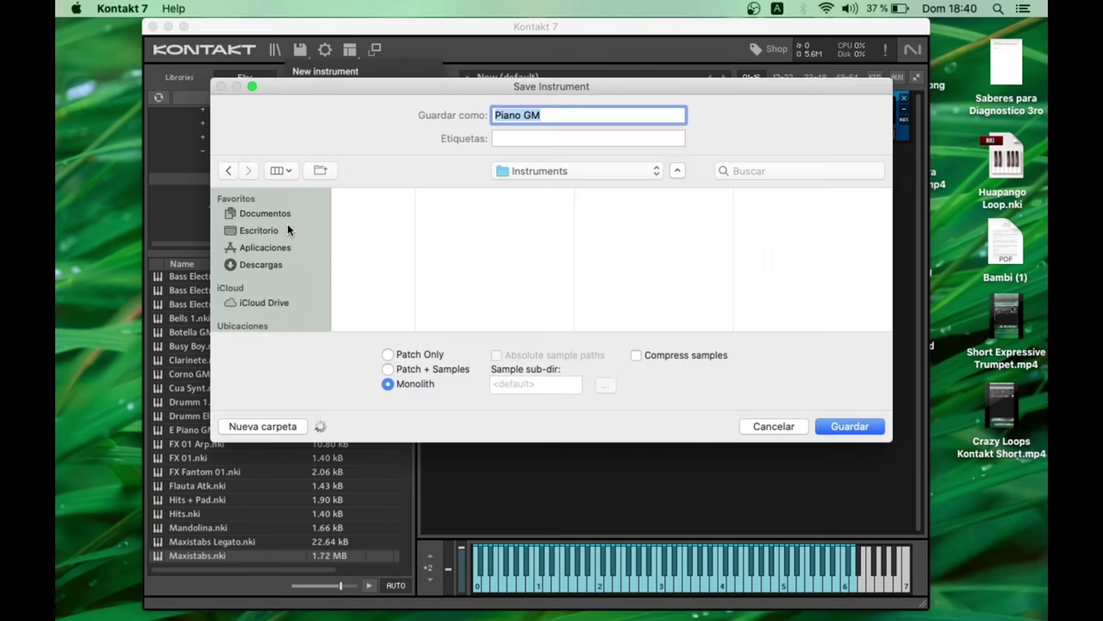
left_click(273, 231)
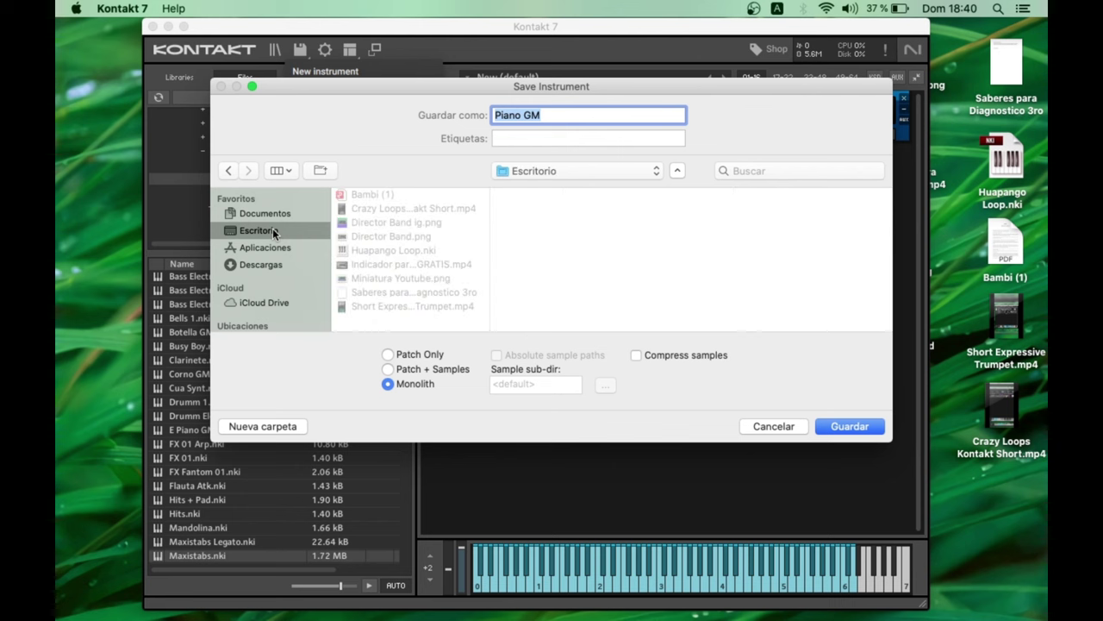
left_click(576, 117)
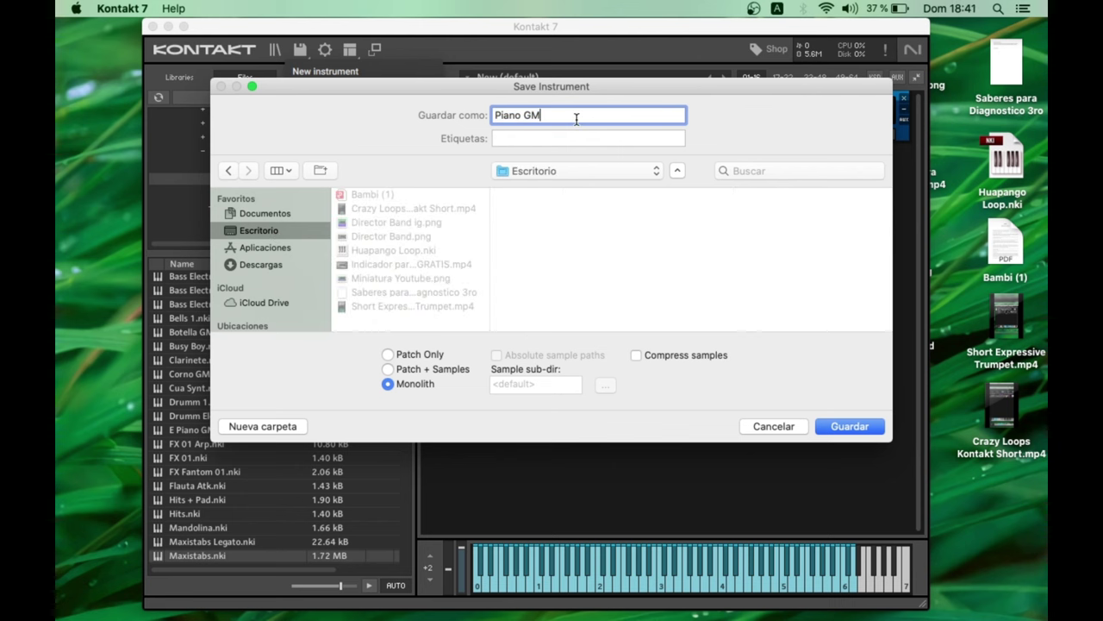
key("BackSpace")
key("BackSpace")
type("Shimmer")
left_click(840, 426)
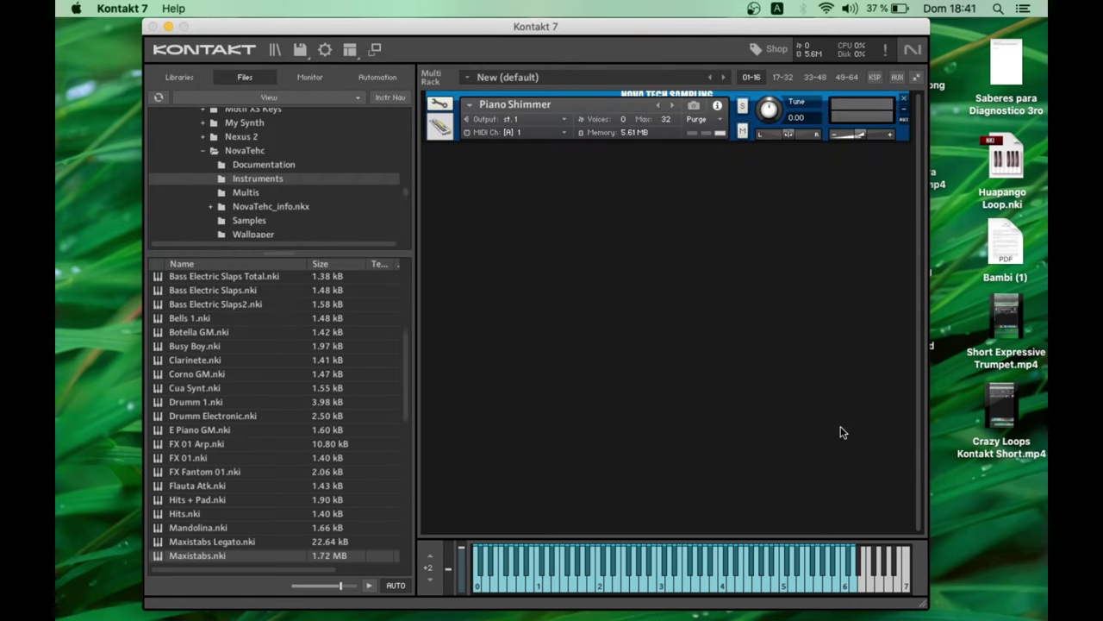
Remove the loaded instrument from the rack and load Piano Shimmer.nki from the desktop
left_click_drag(827, 25, 741, 26)
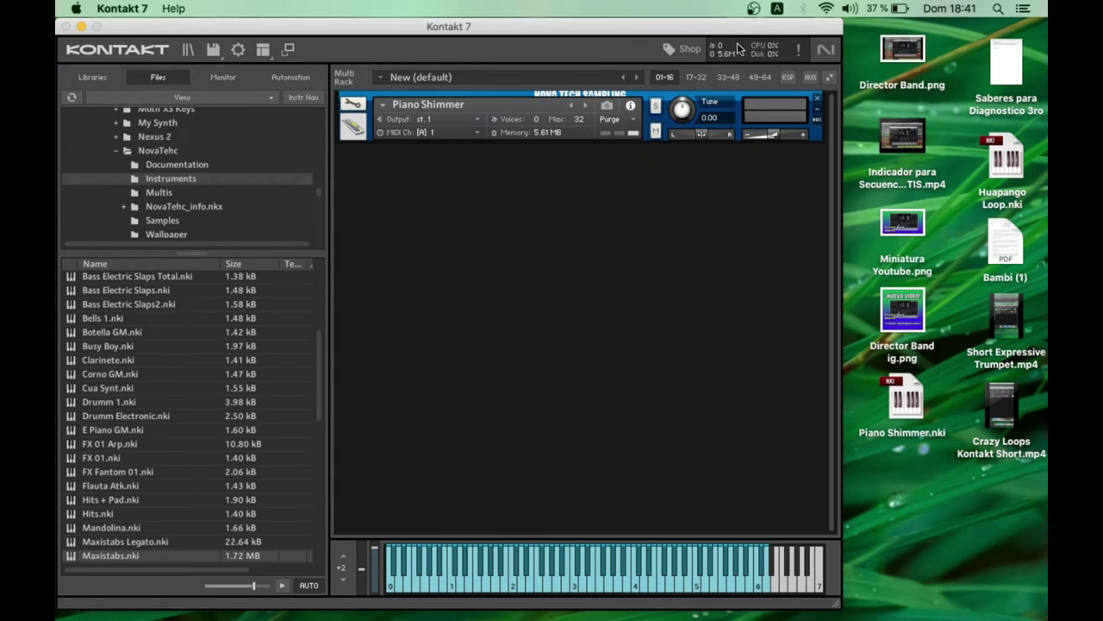
left_click(815, 98)
left_click_drag(918, 418, 635, 233)
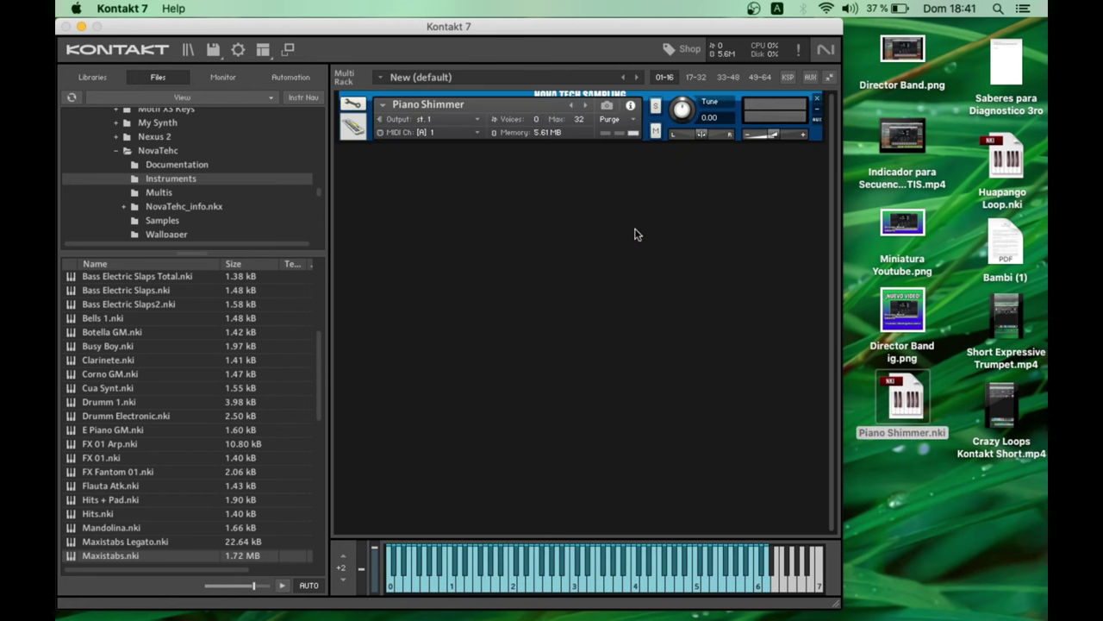